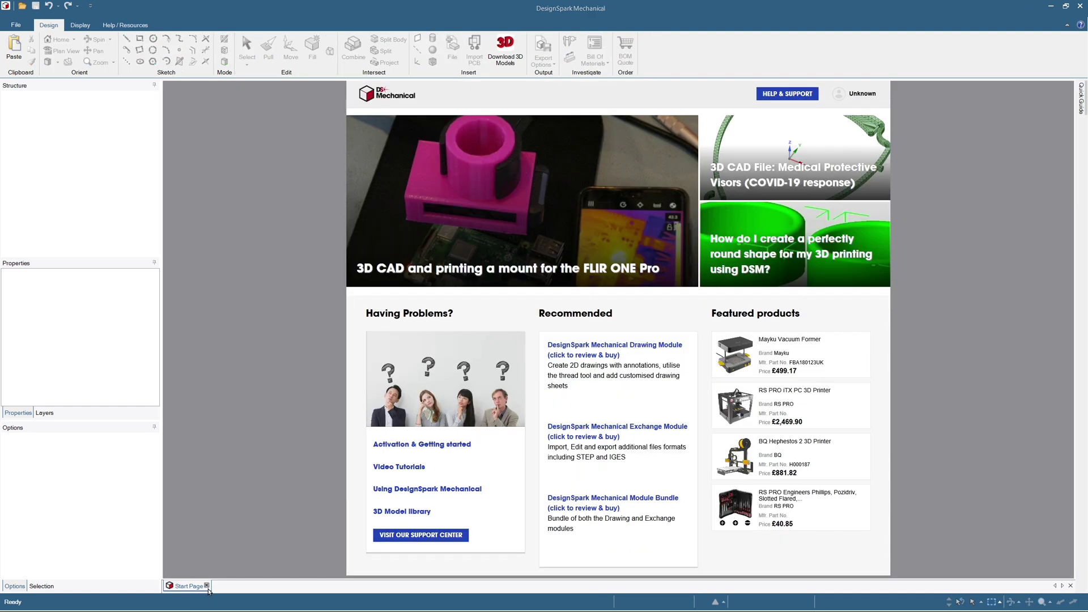
Step: Close the start page and create a new empty design document
click(208, 586)
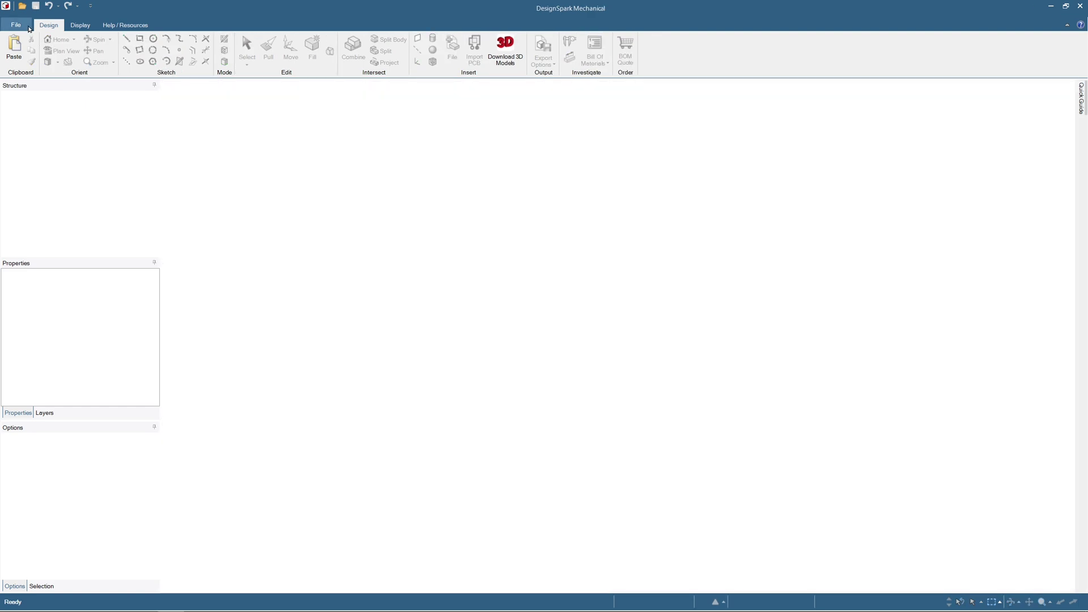
click(17, 26)
mouse_move(24, 50)
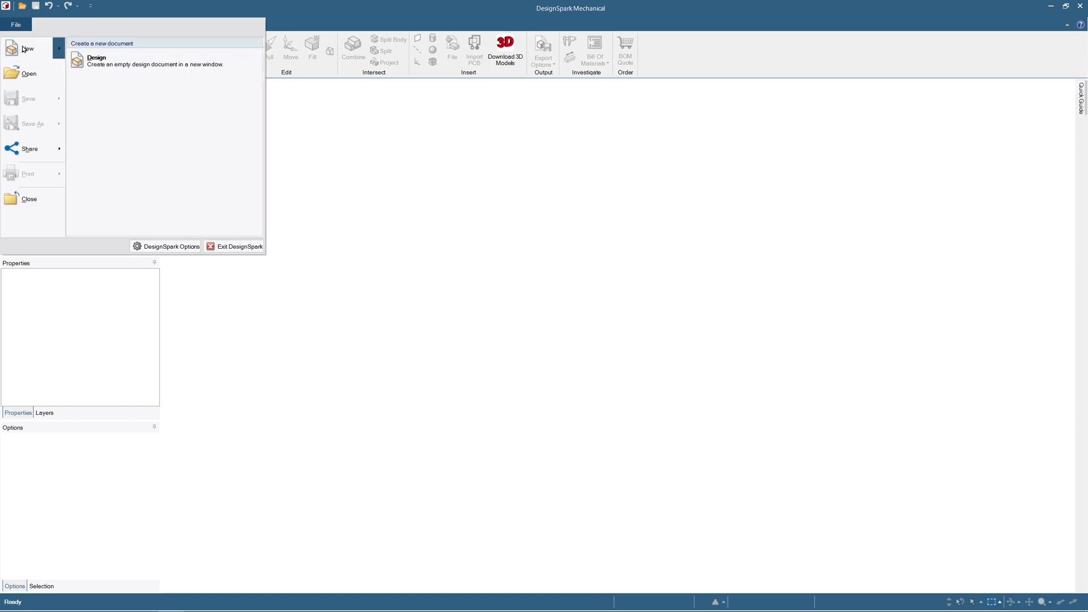
click(113, 62)
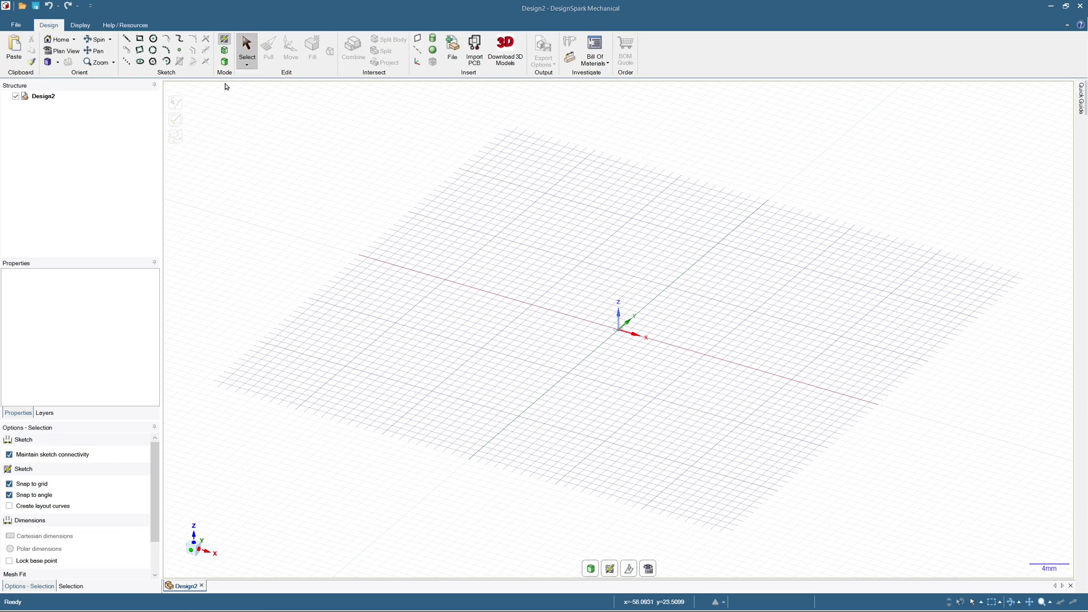
Step: Save the new design under the name Espresso-Tamper
click(37, 8)
text(Espresso-Tamper)
key(Return)
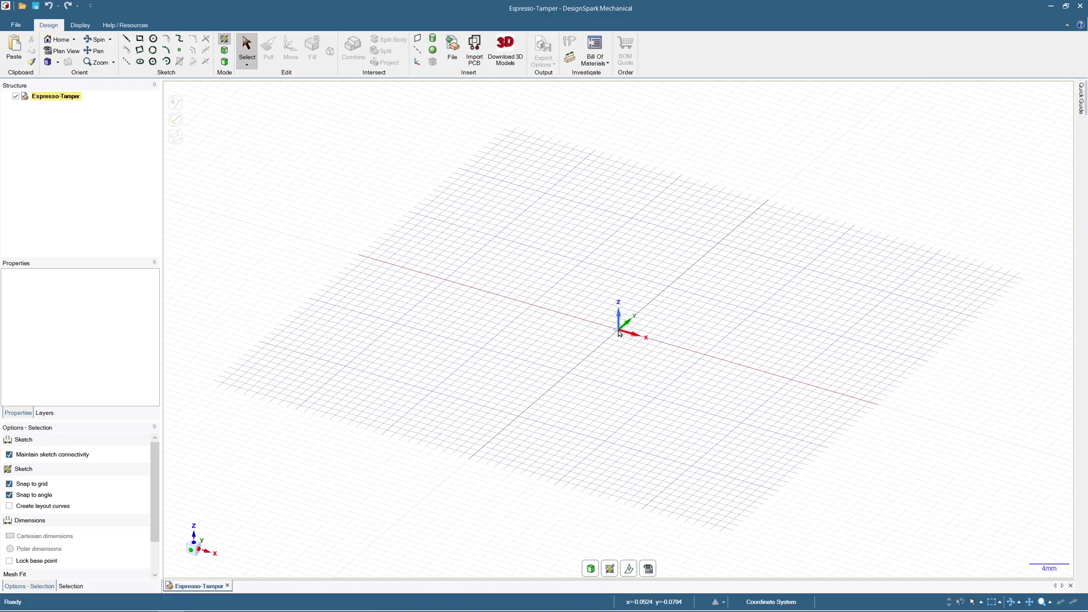
Step: Sketch a circle with a diameter of 43 mm centred on the origin
click(153, 39)
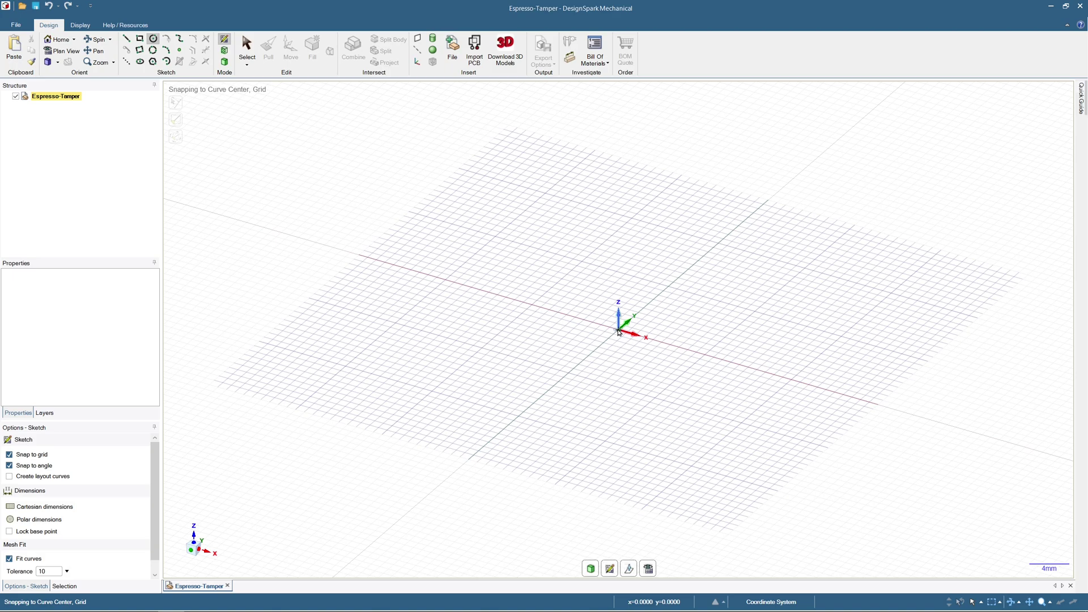
click(619, 331)
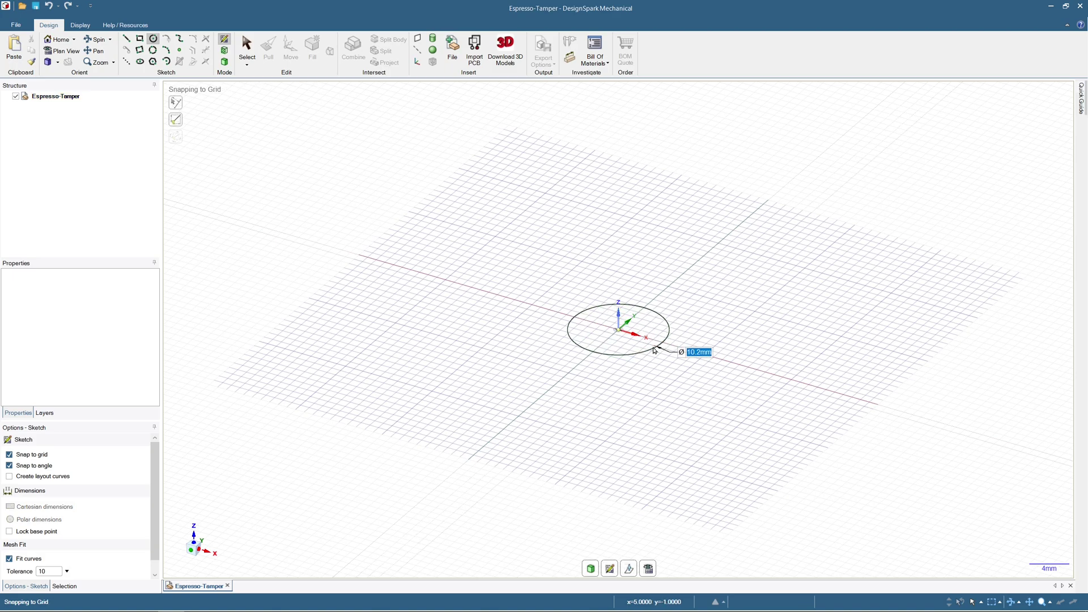
text(43mm)
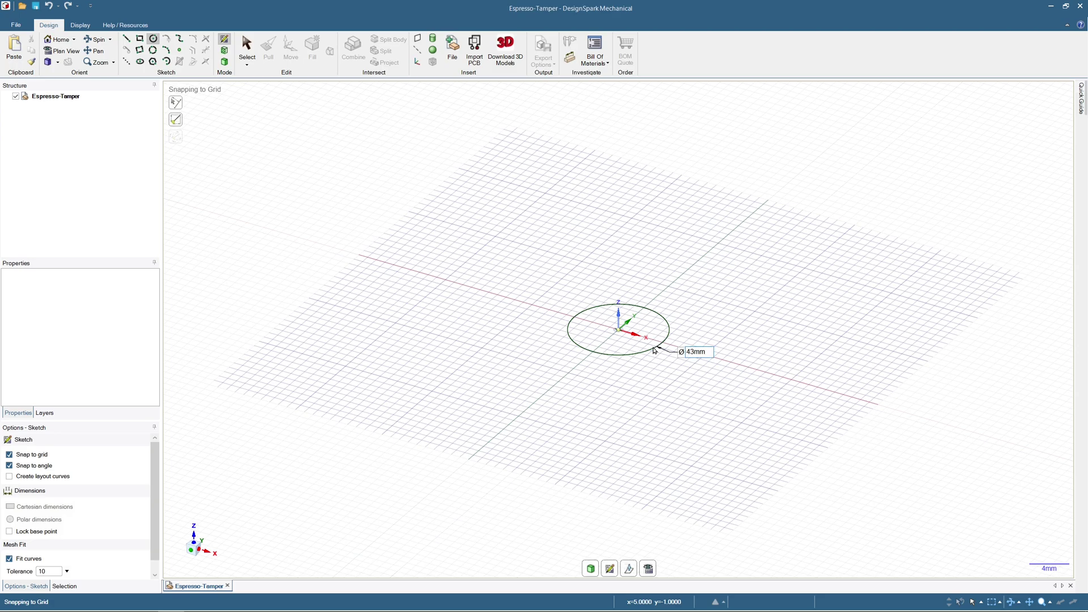
key(Return)
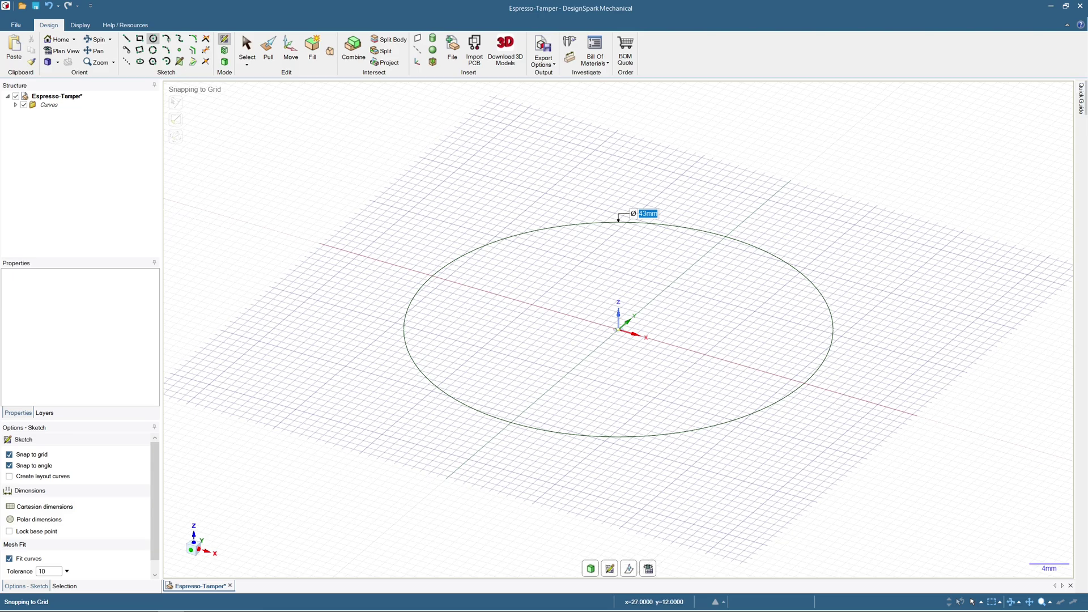
Step: Pull the circular sketch region upward 5 mm into a solid disc
click(269, 48)
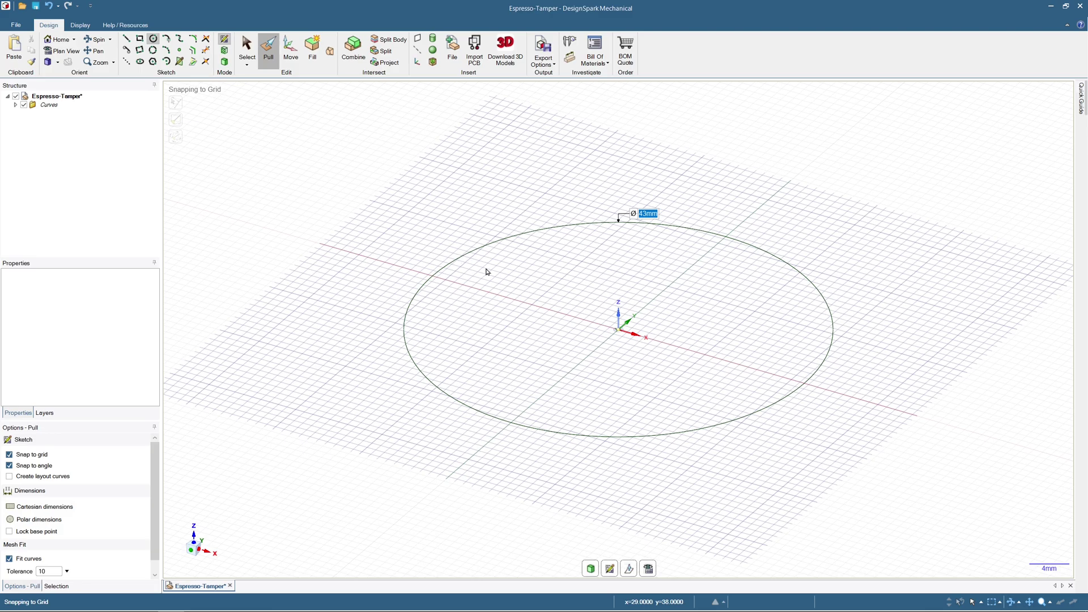
click(536, 308)
drag(542, 290, 542, 290)
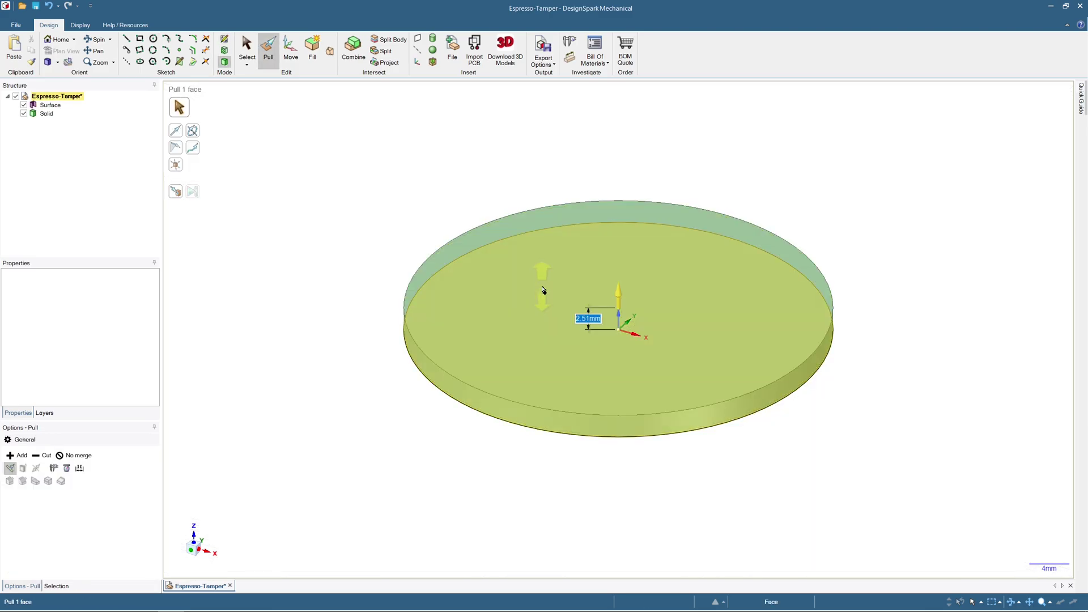
text(5)
key(Return)
Step: Rename the disc's solid body as Base in the structure tree
middle_drag(793, 220, 709, 170)
click(46, 105)
click(46, 105)
text(Base)
key(Return)
click(24, 105)
key(k)
click(617, 330)
click(622, 329)
key(Escape)
Step: Pull the top face of the Base disc upward by 2.5 mm
click(268, 46)
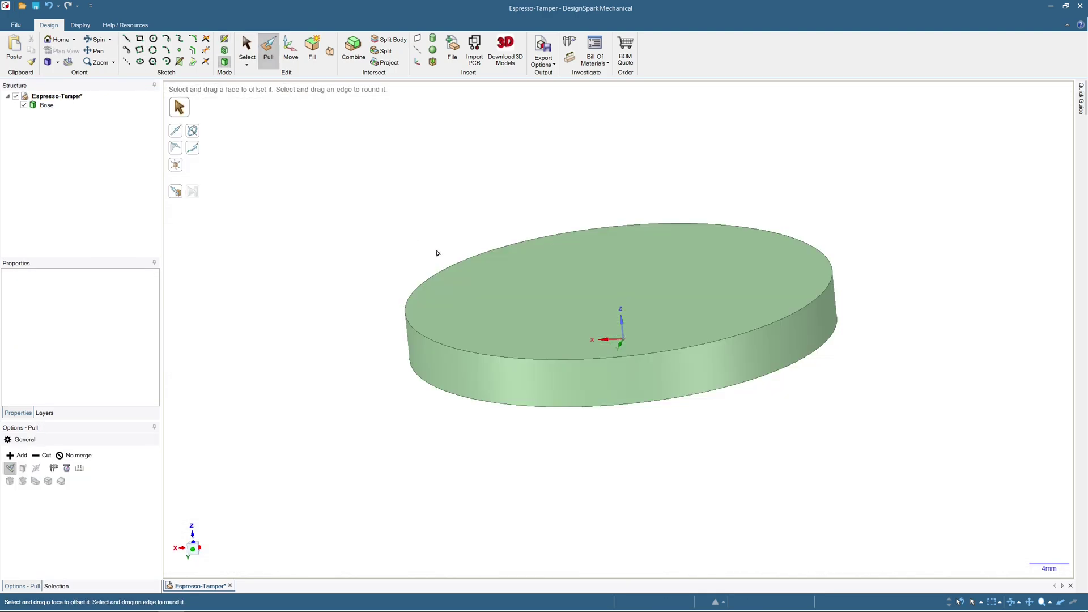
click(538, 290)
drag(541, 281, 541, 283)
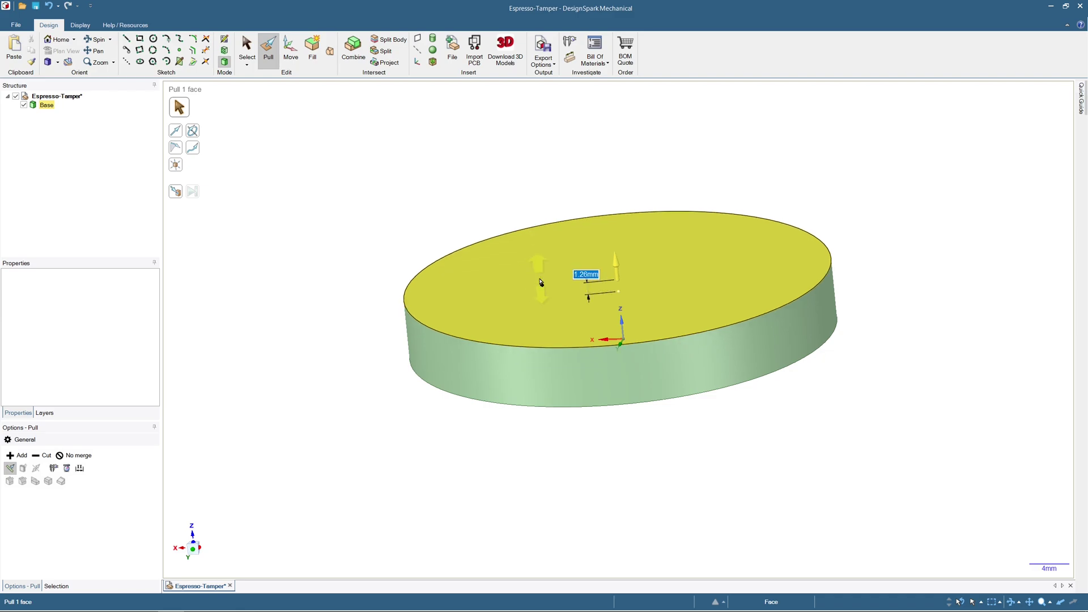
text(2)
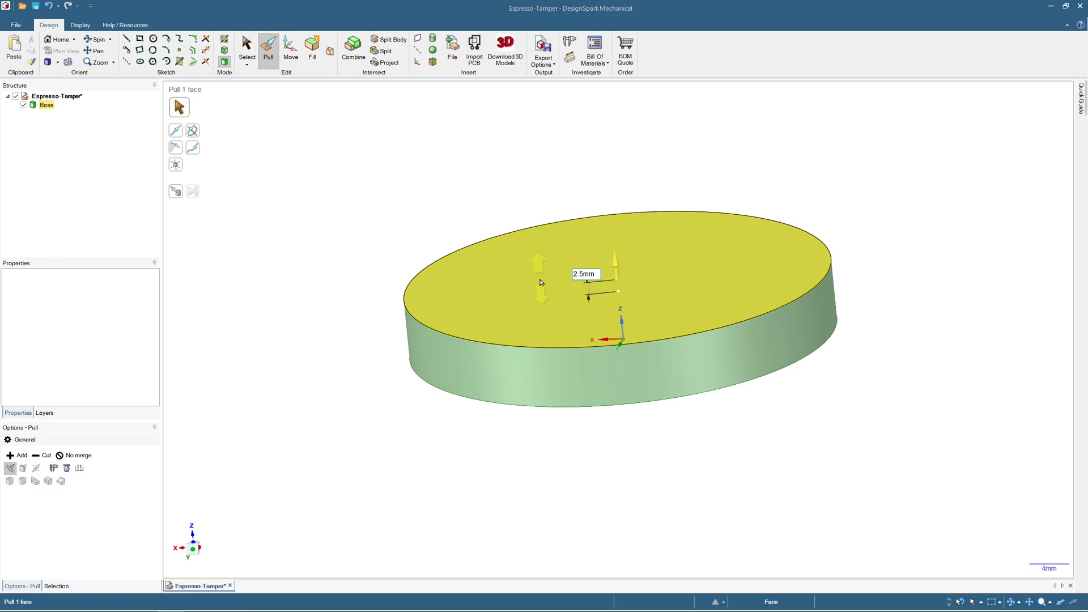
key(Escape)
key(Escape)
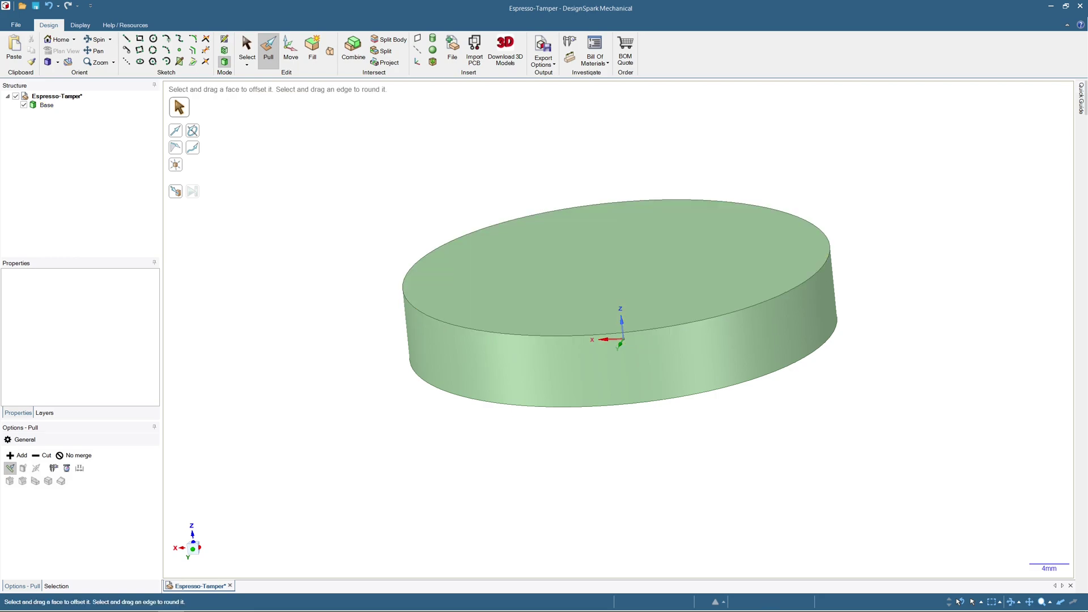
Step: Sketch a 15 mm line defined from its center at the origin, running along the X axis
click(773, 316)
middle_drag(772, 315, 715, 355)
key(Escape)
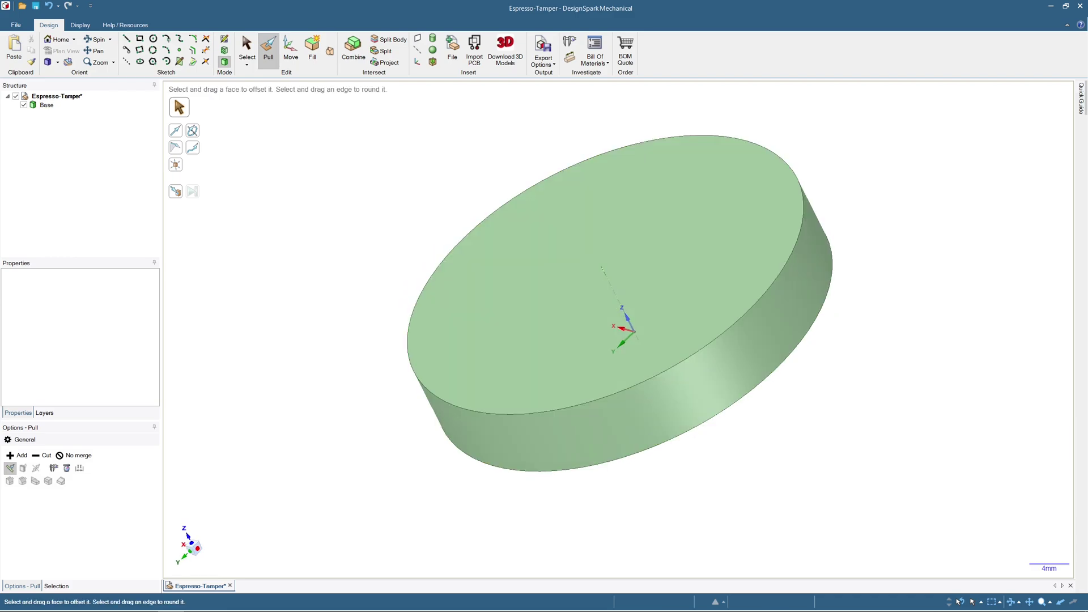
key(l)
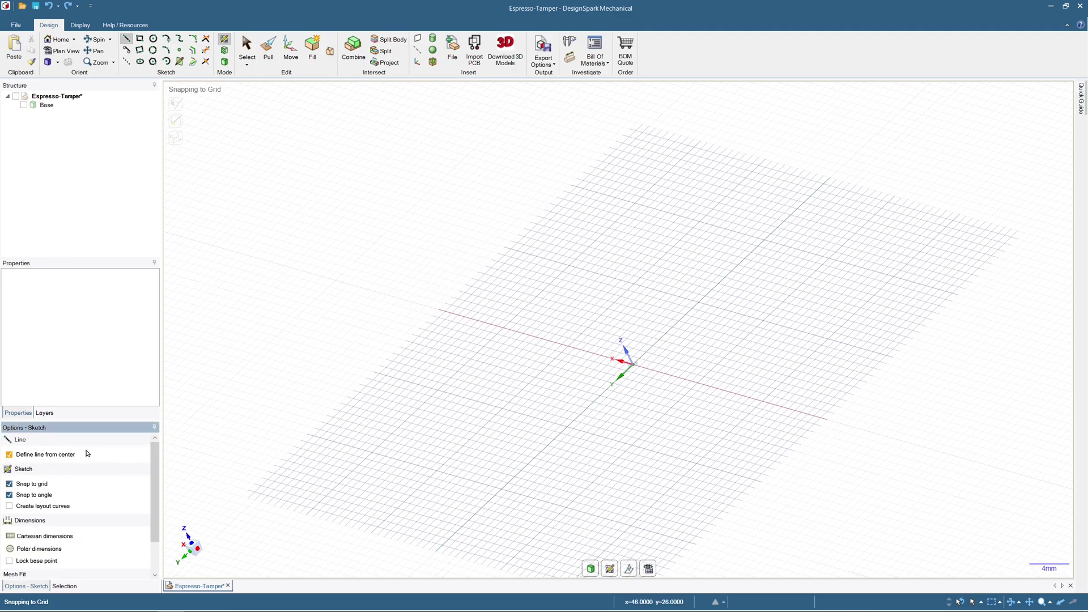
click(631, 365)
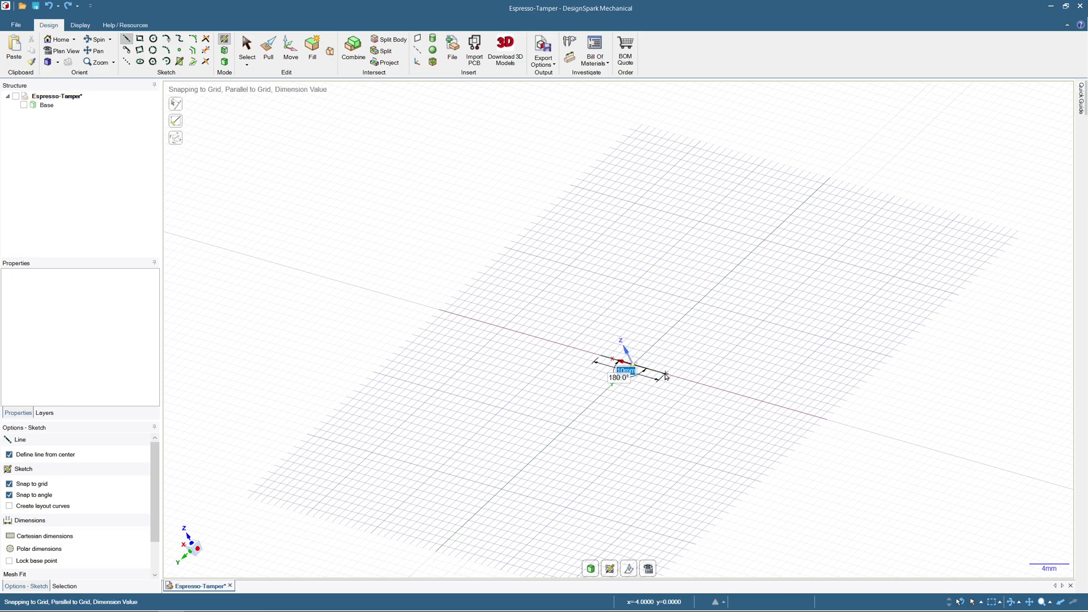
text(15)
key(Tab)
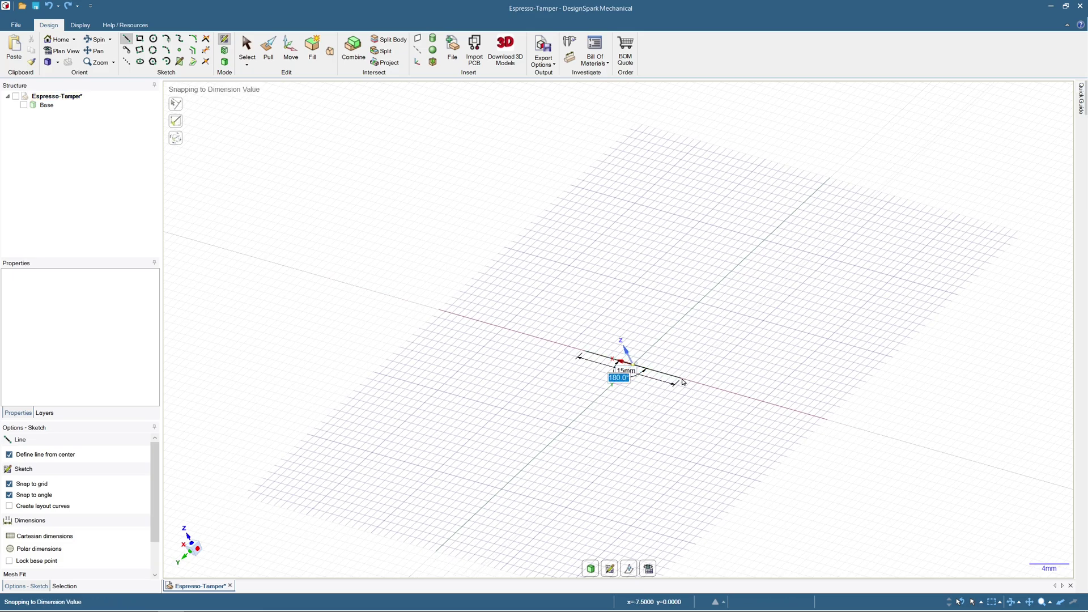
key(Return)
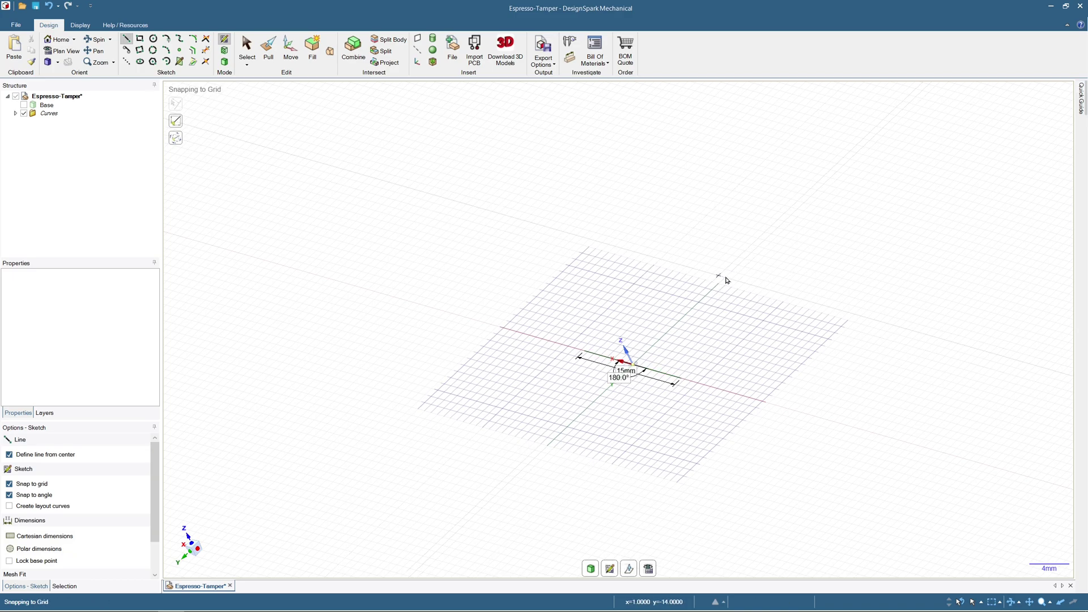
Step: With define-from-center off, draw a 62.5 mm construction line from the origin along negative Y, perpendicular to the 15 mm line
mouse_move(724, 282)
shift+middle_down()
mouse_move(547, 409)
mouse_move(573, 383)
shift+middle_up()
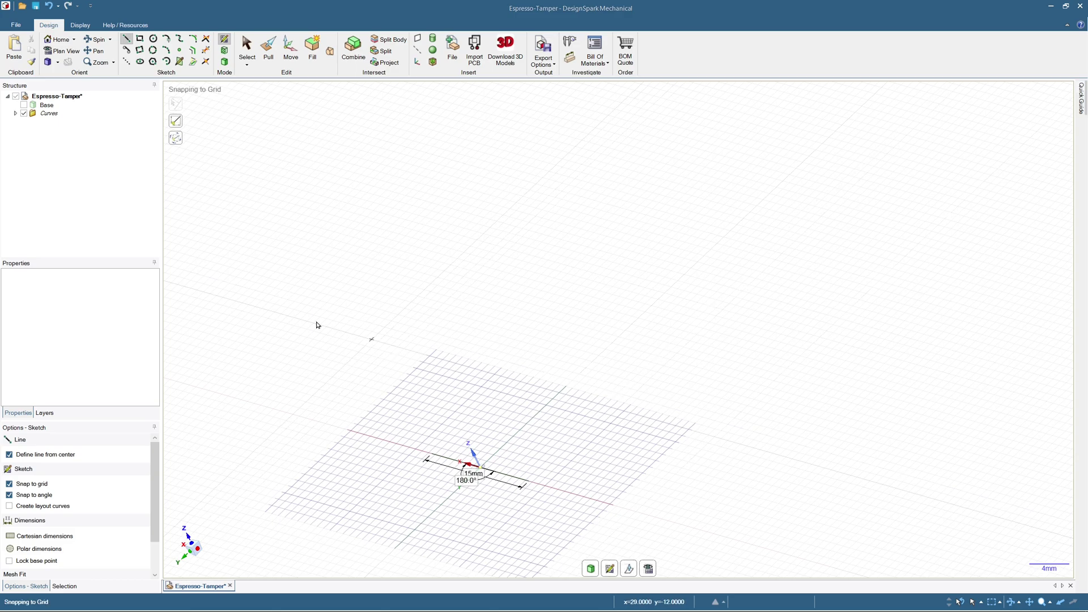
click(11, 456)
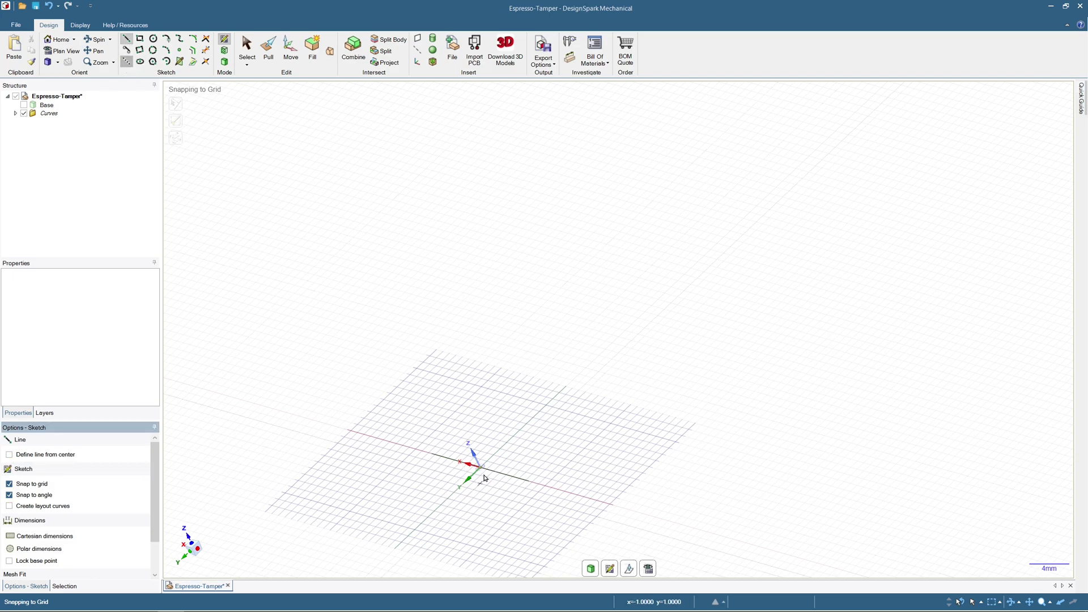
click(481, 471)
click(481, 470)
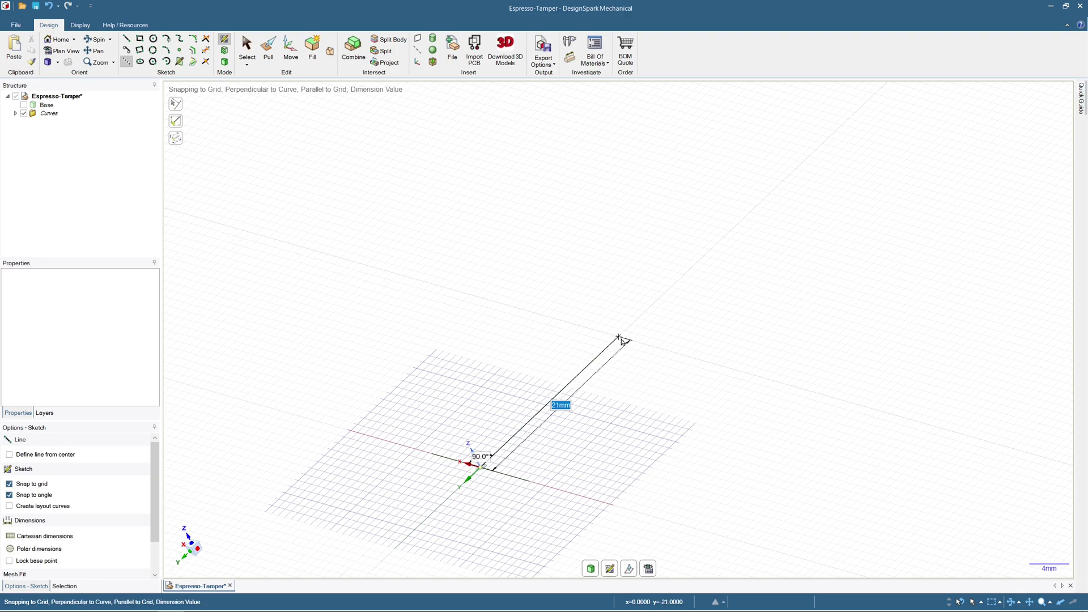
text(62)
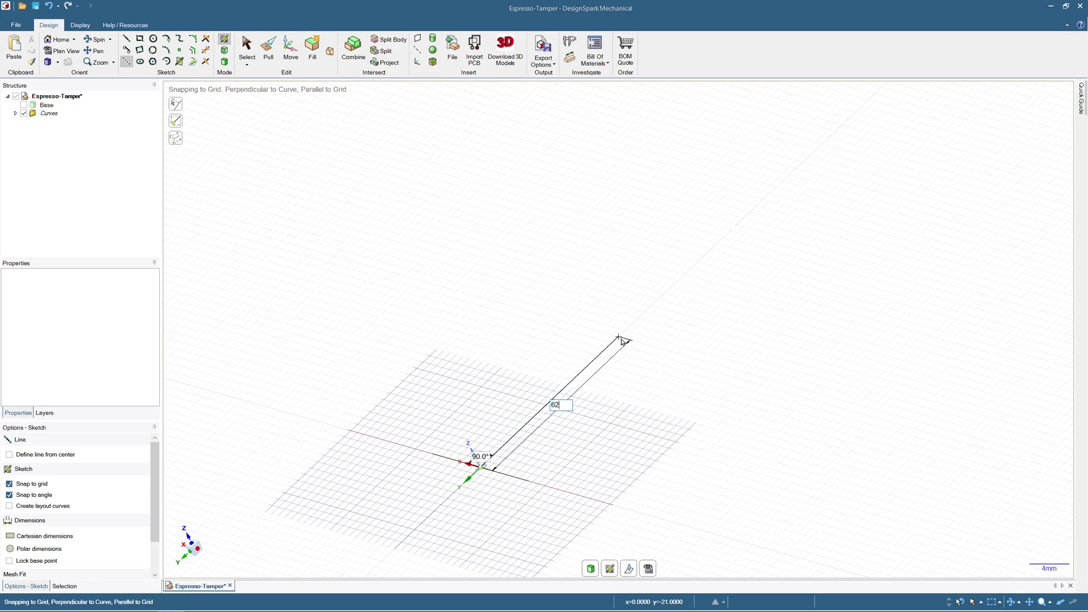
text(.5mm)
key(Return)
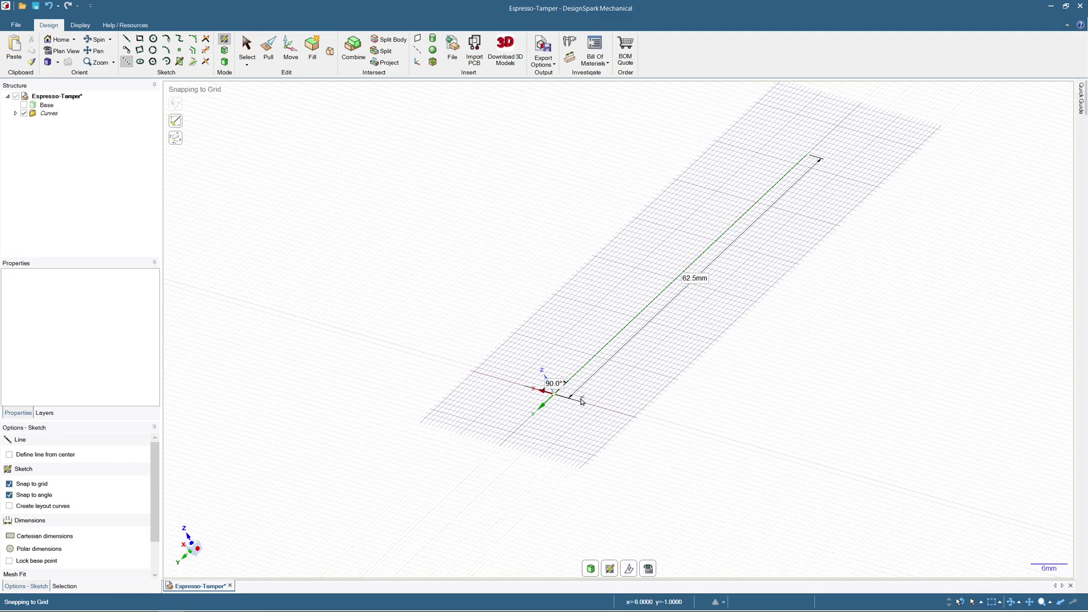
Step: Sketch a 25 mm line centred on the construction line's far end and perpendicular to it, using define line from center
click(126, 39)
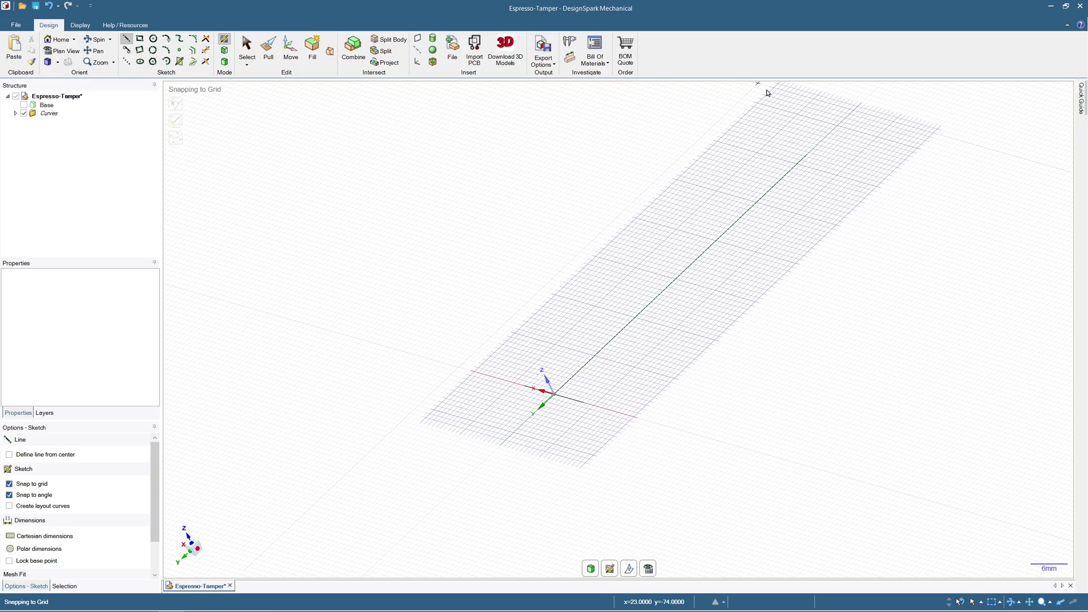
click(20, 458)
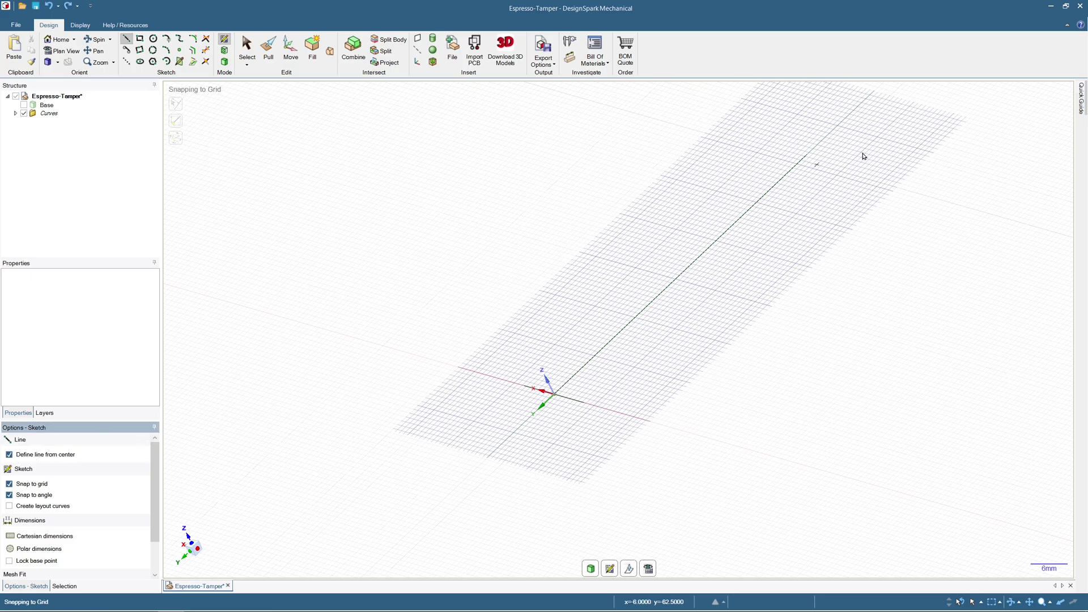
click(809, 156)
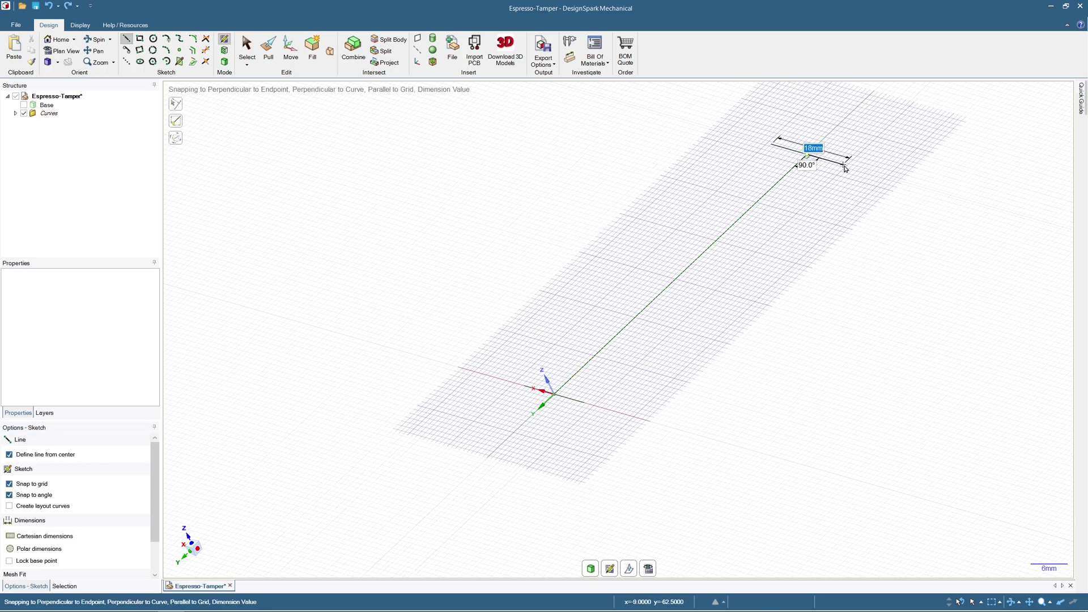
text(25mm)
key(Return)
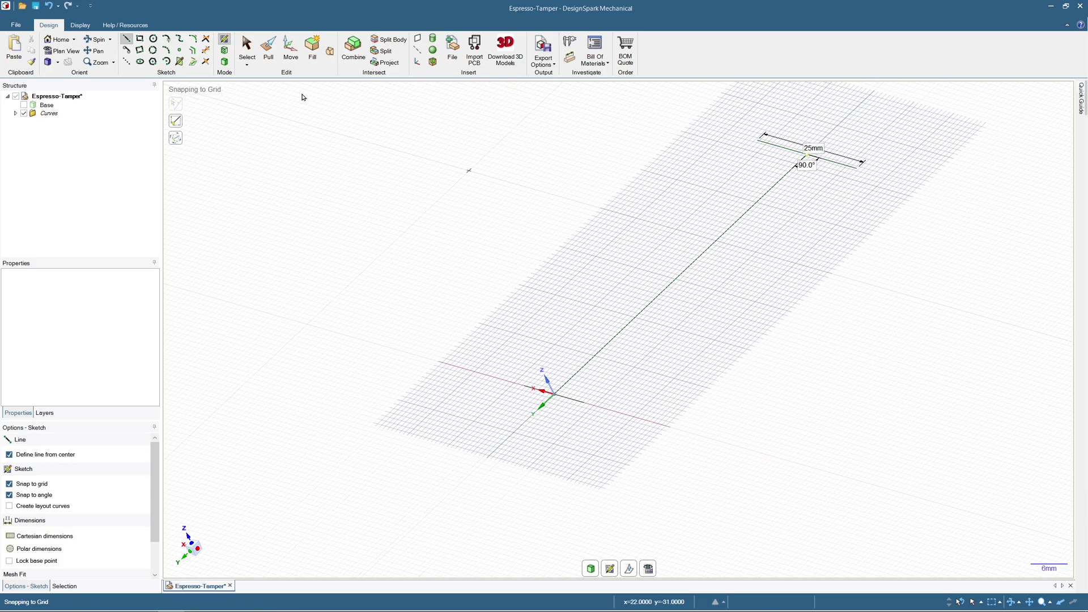
Step: Draw a 32.5 mm line from each end of the 25 mm line back toward the origin, parallel to the construction line, with define-from-center off
click(130, 42)
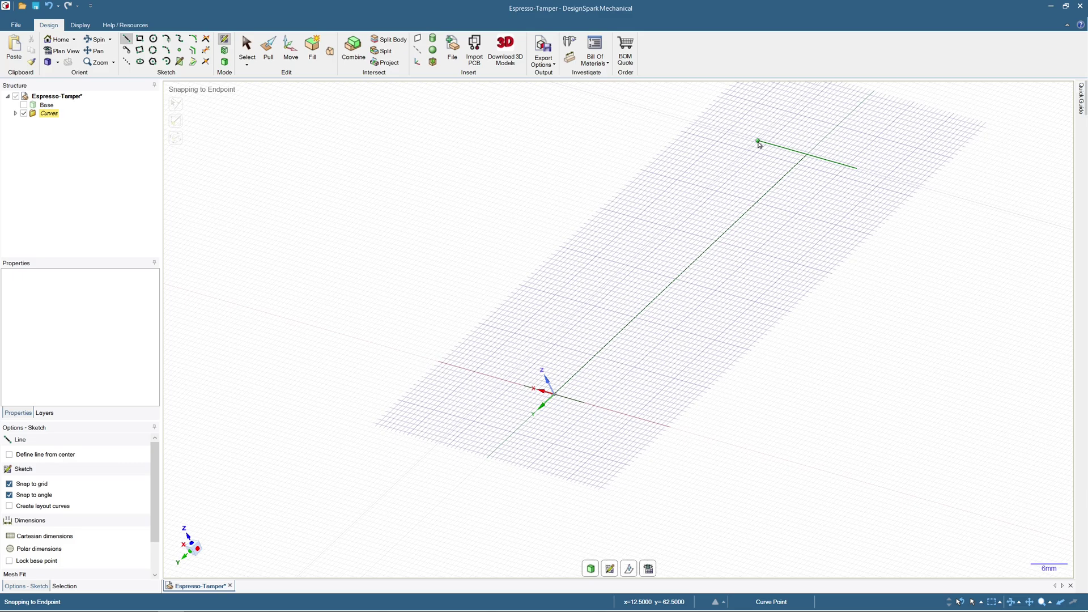
click(759, 142)
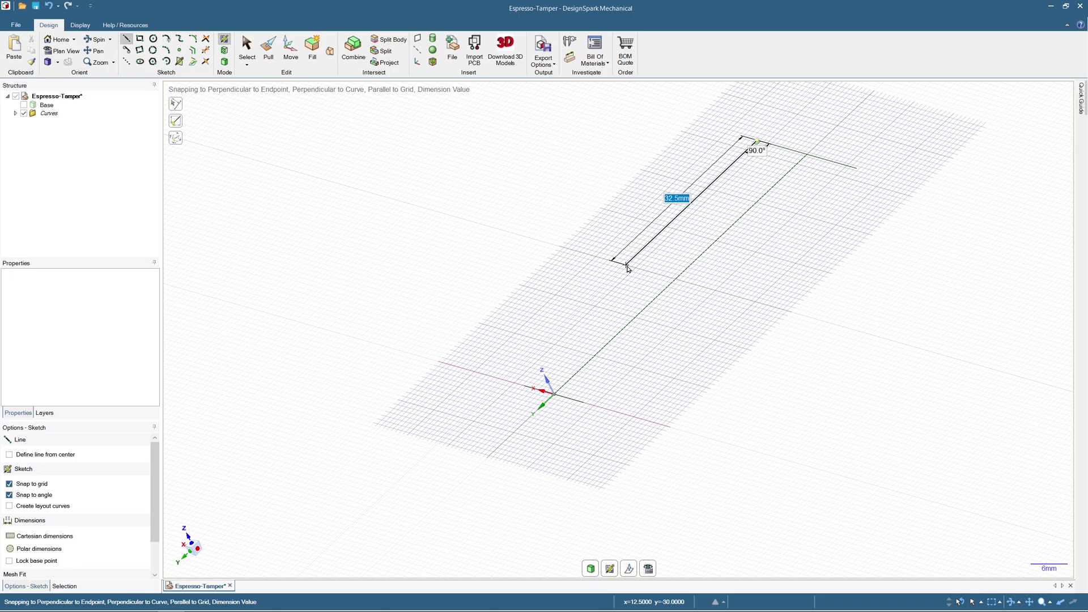
click(626, 264)
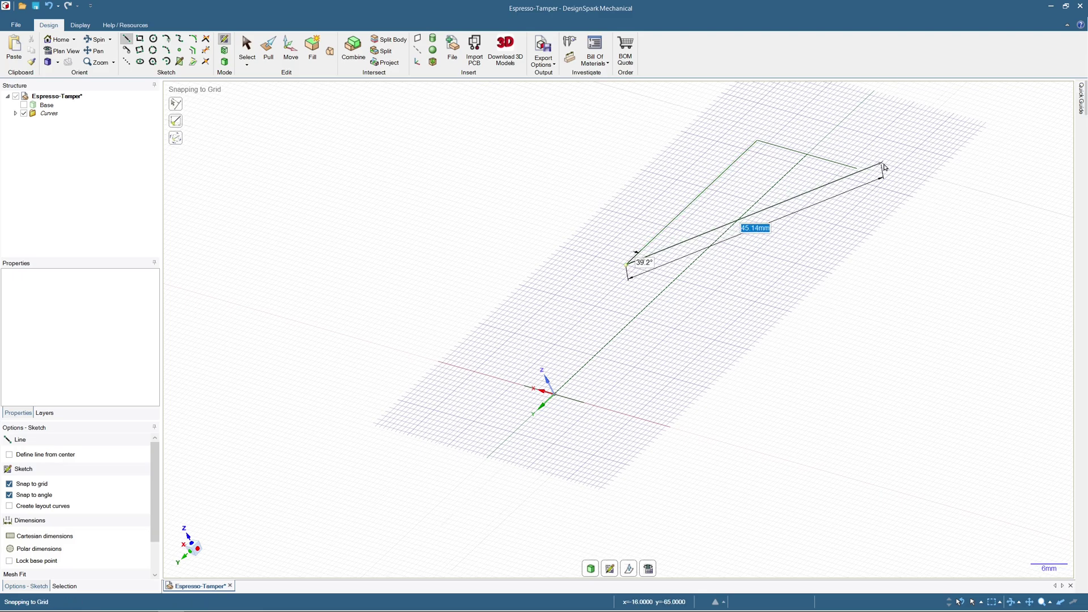
key(Escape)
click(858, 171)
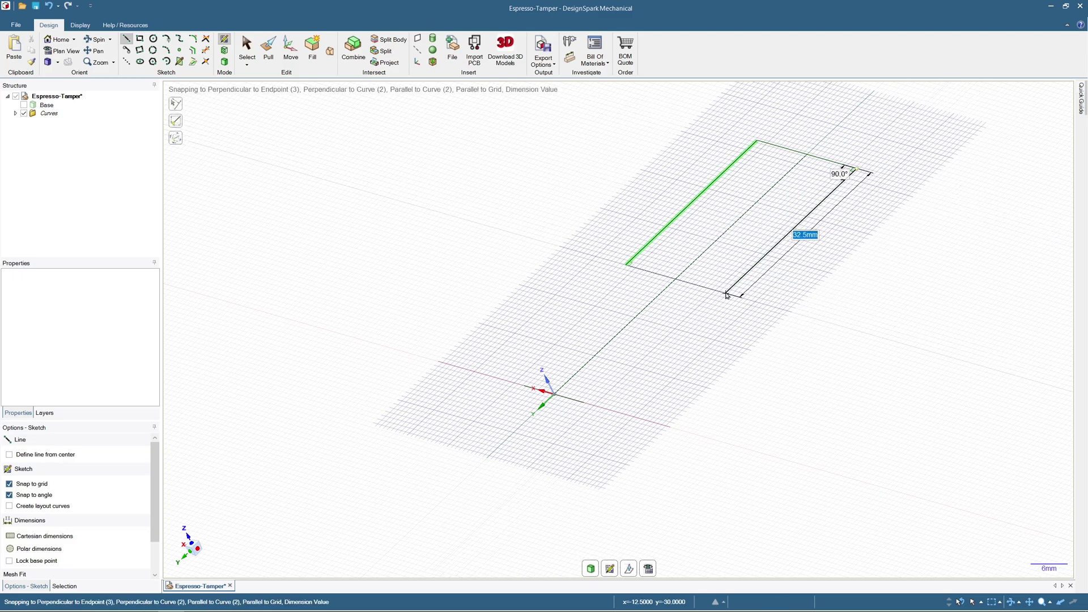
click(727, 295)
Step: Draw a 10 mm perpendicular line from each end of the 15 mm line toward the 25 mm line
key(v)
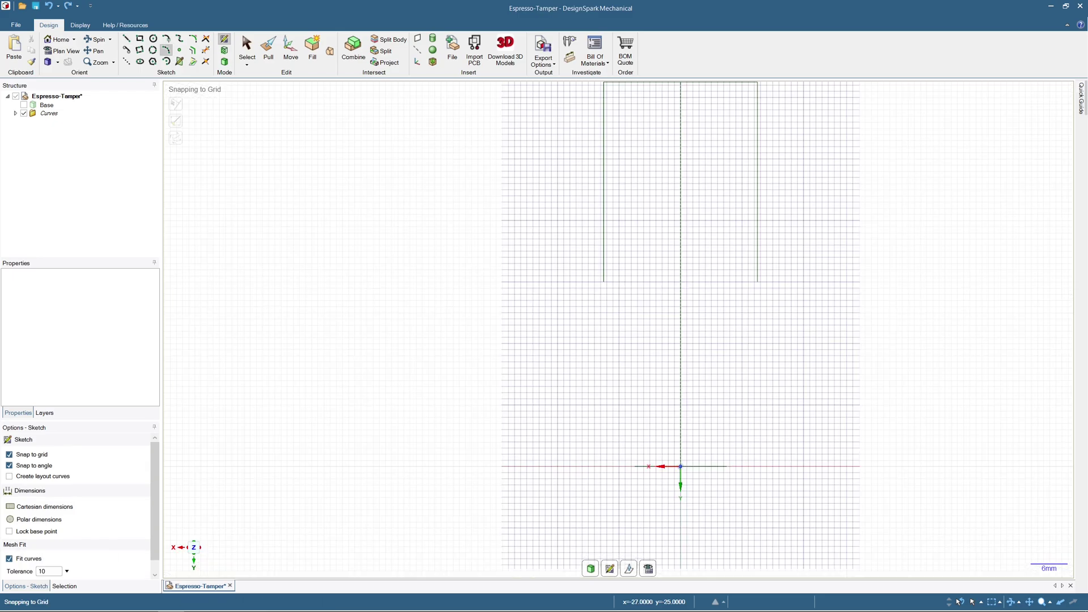
click(126, 38)
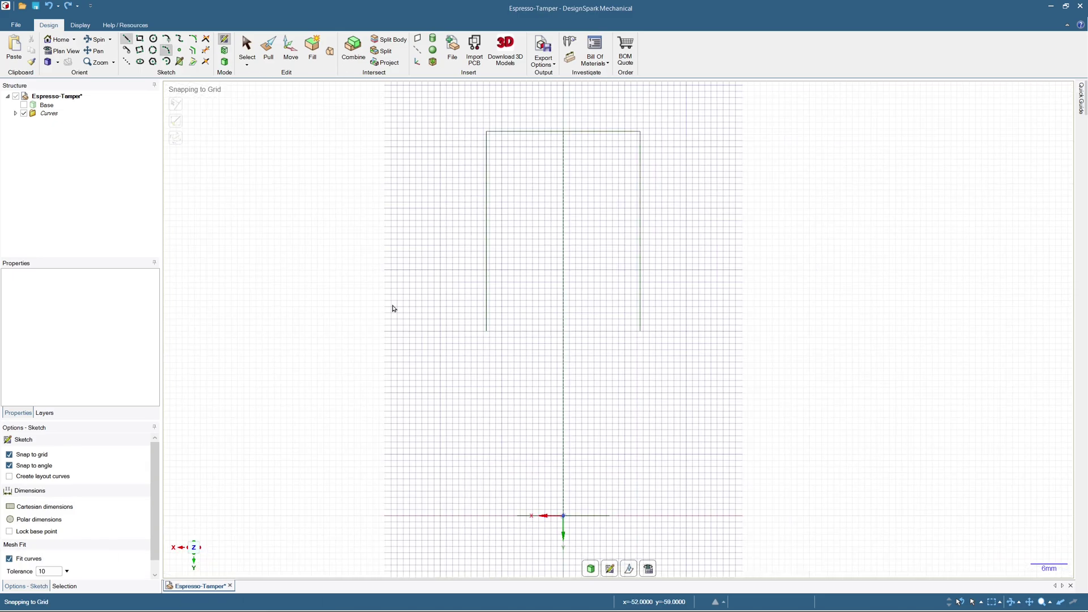
click(518, 516)
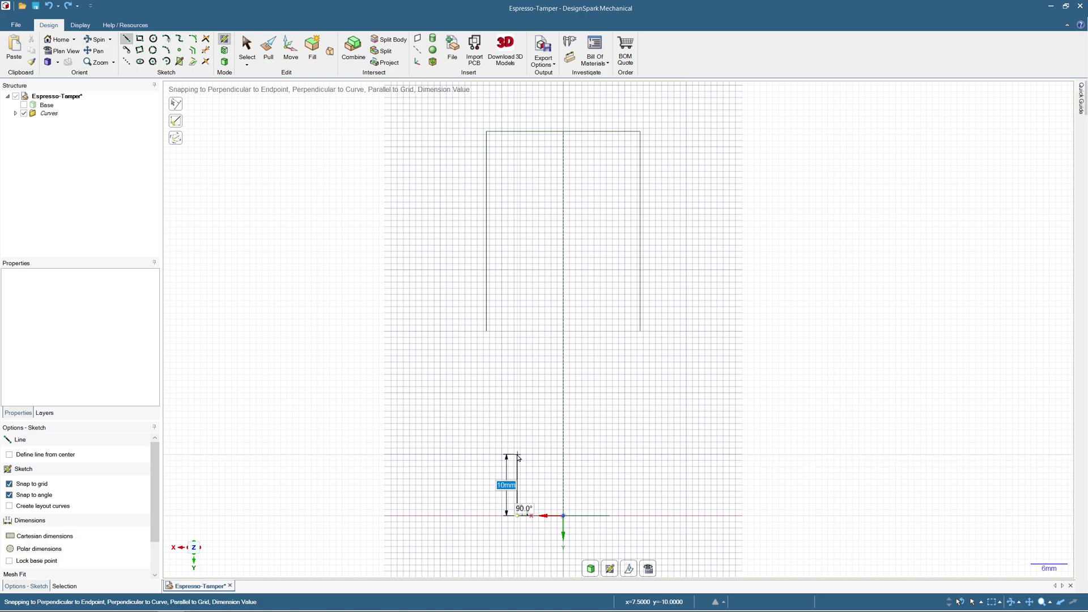
click(517, 454)
key(Escape)
click(610, 516)
click(610, 454)
key(Escape)
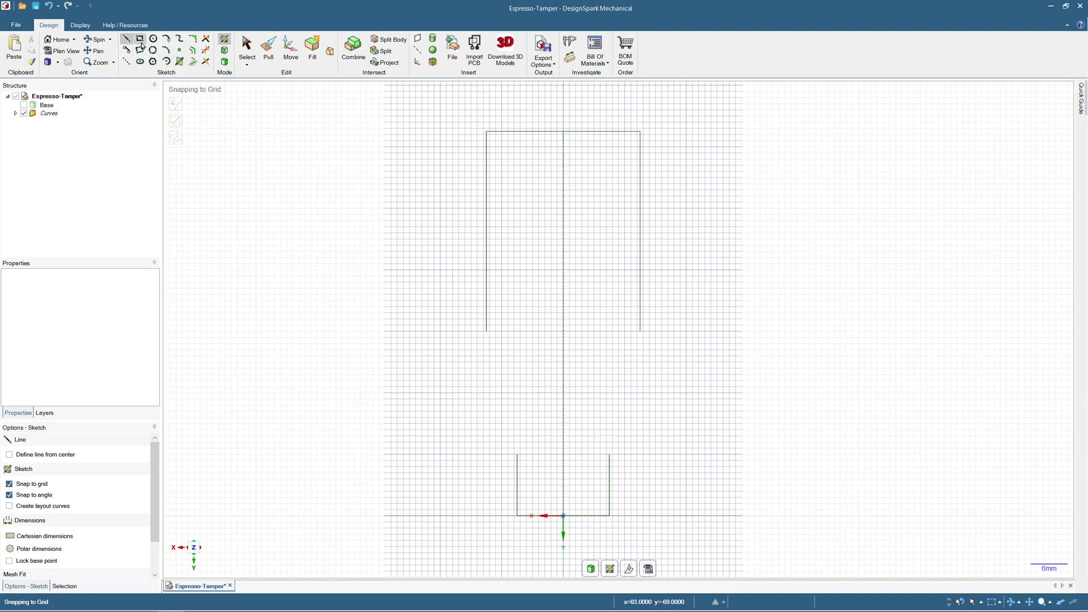
Step: Draw an arc joining the free ends of the 10 mm and 32.5 mm lines on the profile's positive X side
click(166, 50)
click(517, 455)
click(486, 331)
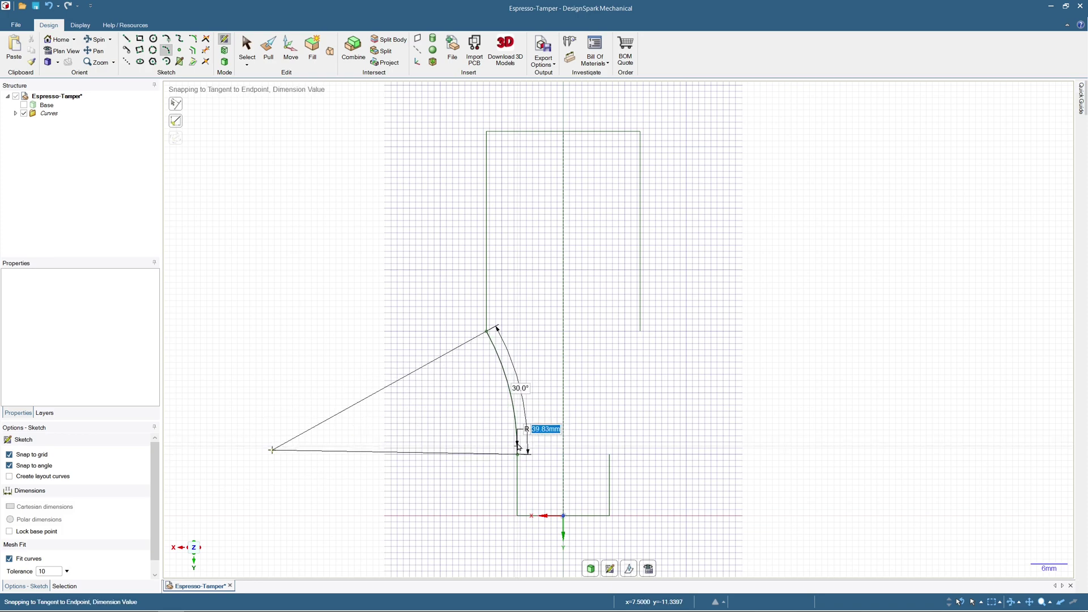
click(517, 454)
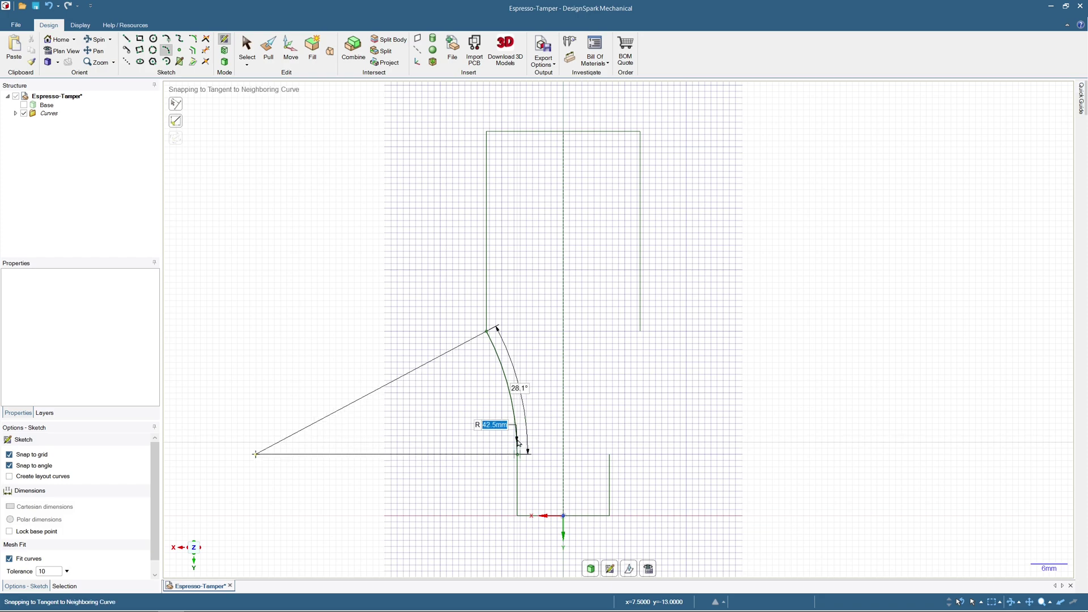
scroll(517, 444, up, 5)
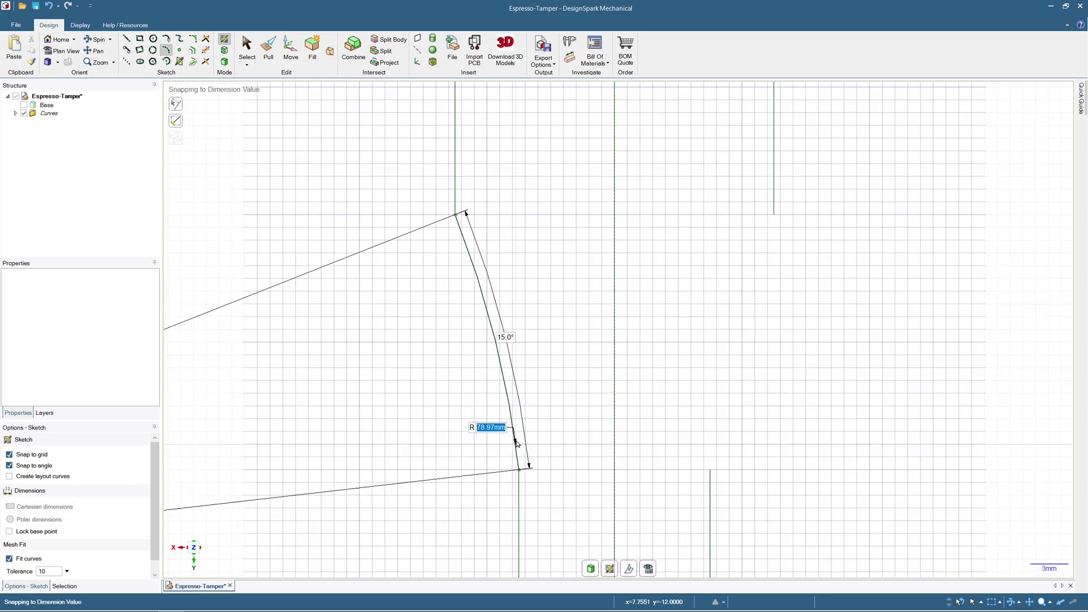